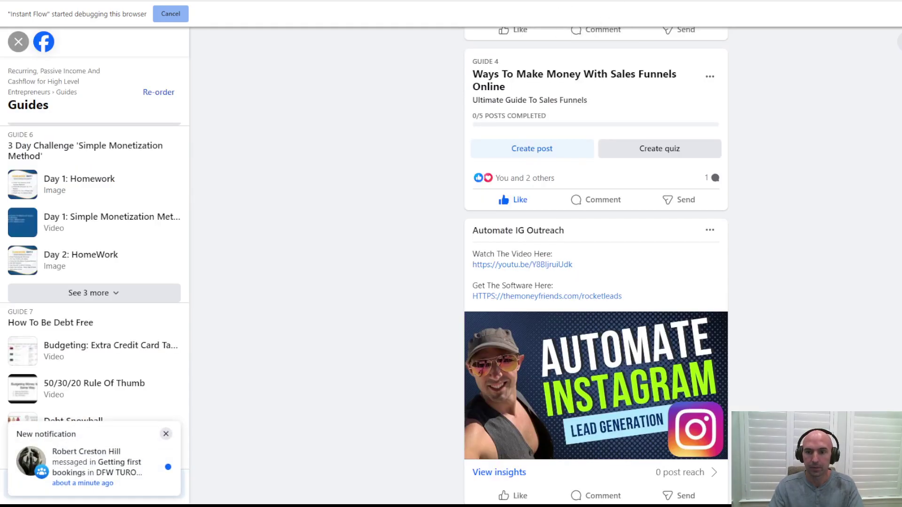
Scroll up the group guides feed and go to your own Facebook profile page via the account menu.
scroll(749, 133, "up", 15)
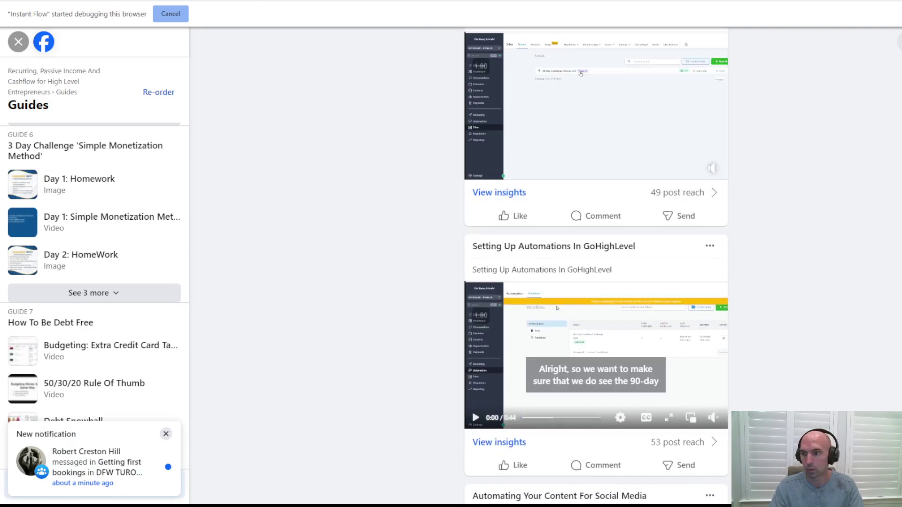
scroll(881, 38, "up", 10)
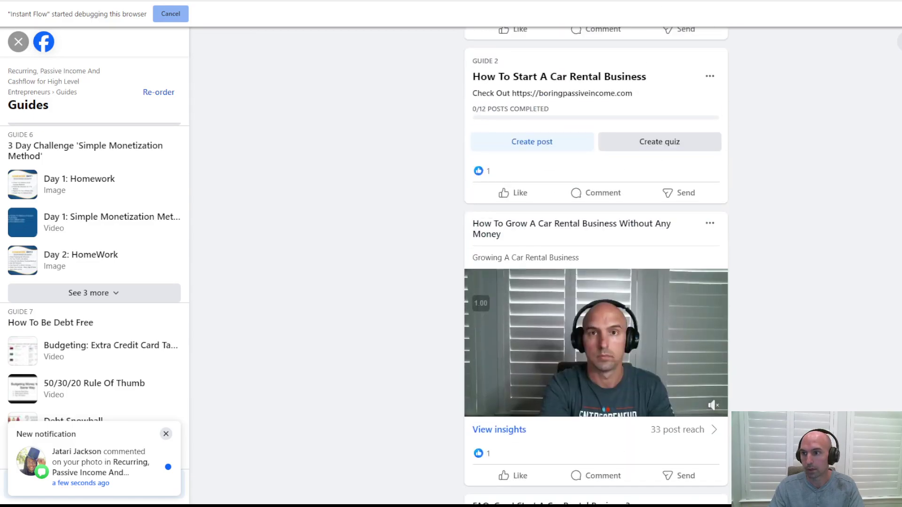
left_click(897, 42)
left_click(869, 79)
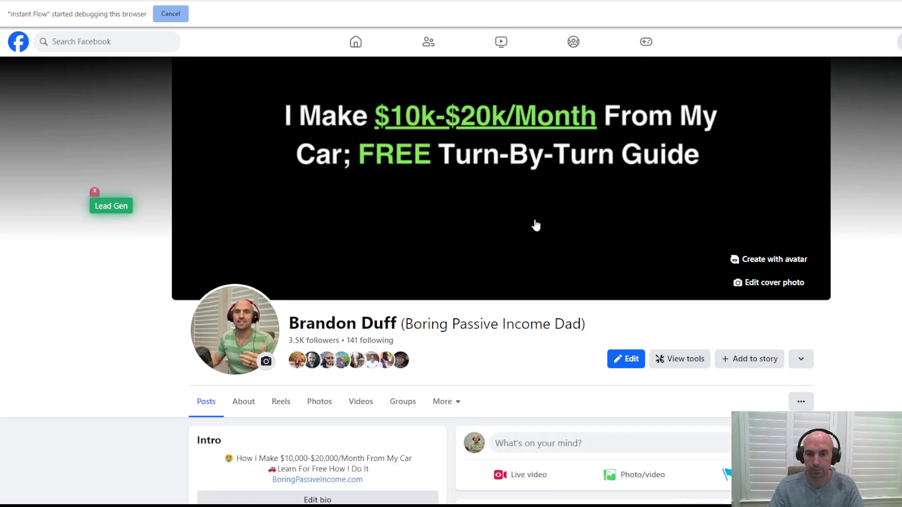
Expand the Turo tips post, select its heading and ten tips, then switch to HyperWrite.
scroll(534, 224, "down", 15)
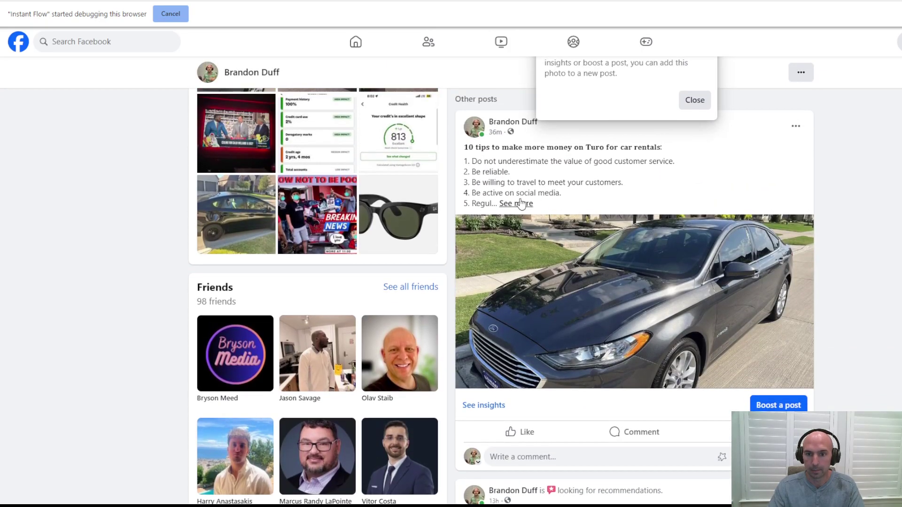
left_click(516, 203)
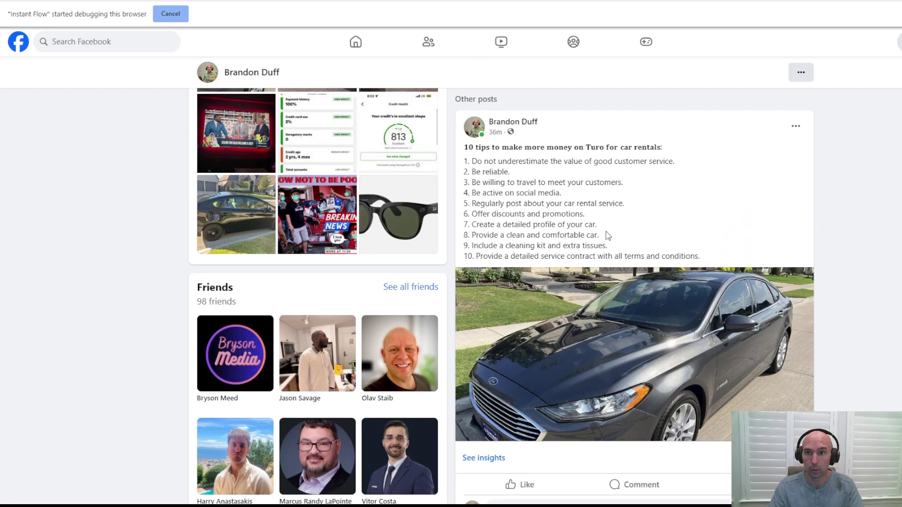
left_click_drag(463, 147, 682, 152)
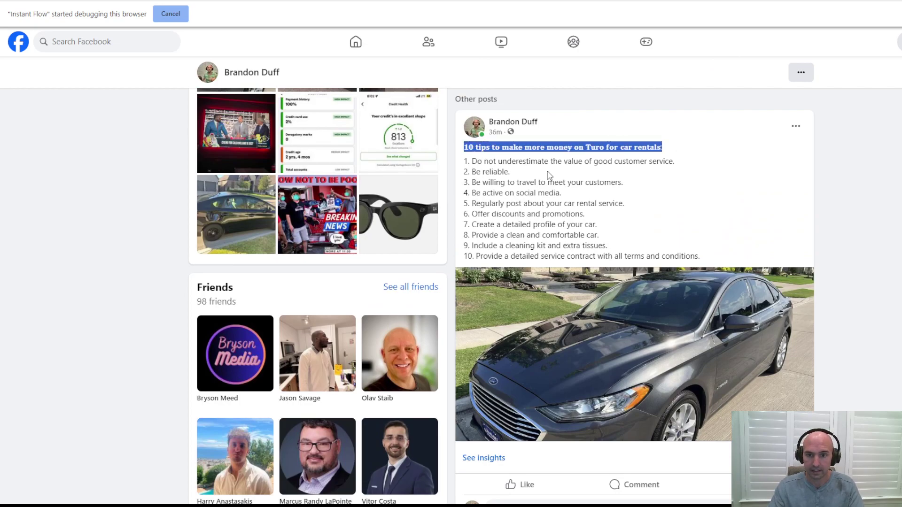
mouse_move(464, 161)
left_mouse_down()
mouse_move(701, 257)
mouse_move(514, 183)
mouse_move(464, 150)
left_mouse_up()
left_click(682, 202)
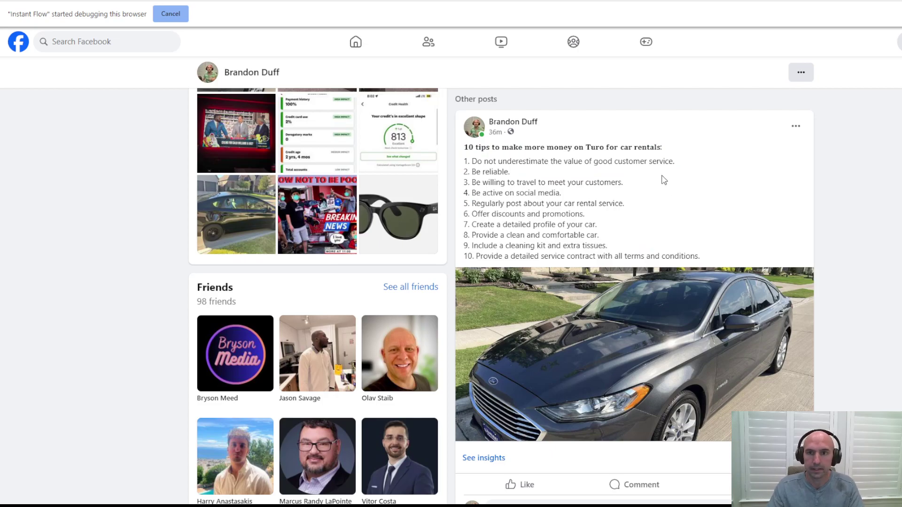
key("ctrl+Tab")
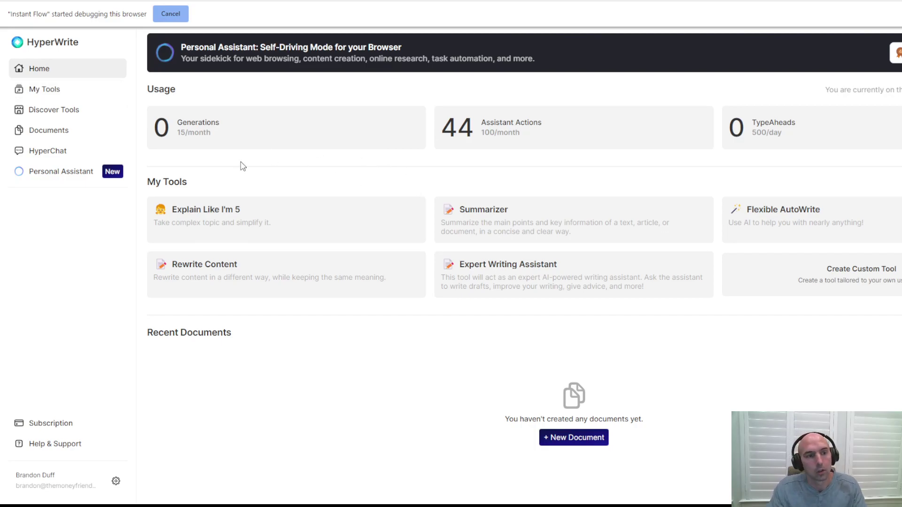
Ask the Personal Assistant: 'write a motivation post for a monday include an image and post it to 5 different groups on my facebook'.
left_click(56, 173)
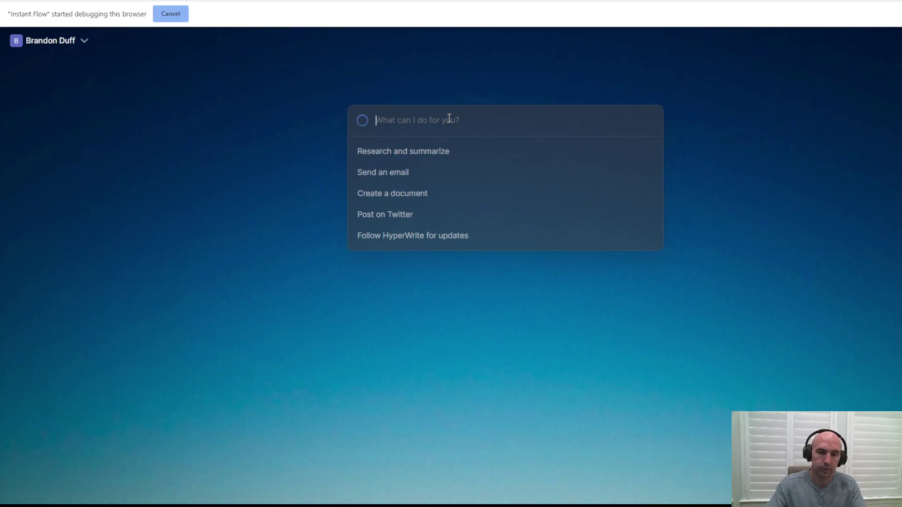
type("writ")
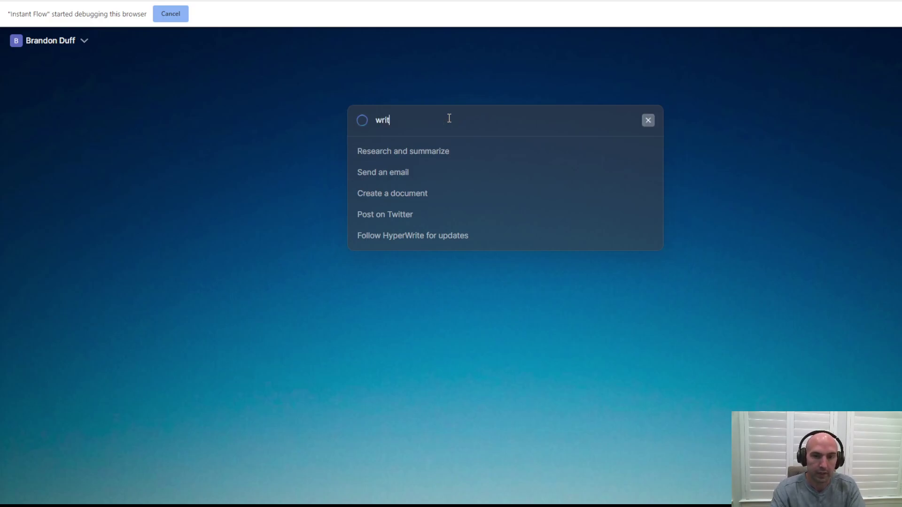
type("e a mo")
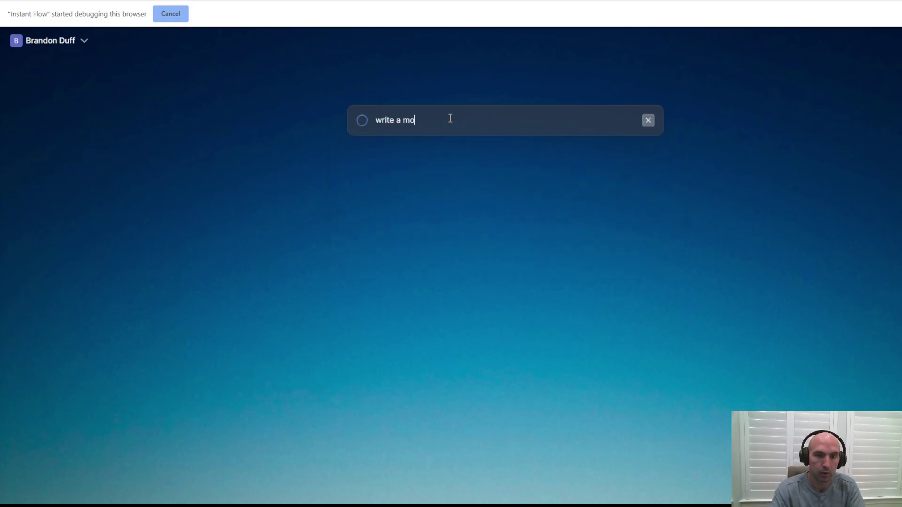
type("tivation post for a monday ")
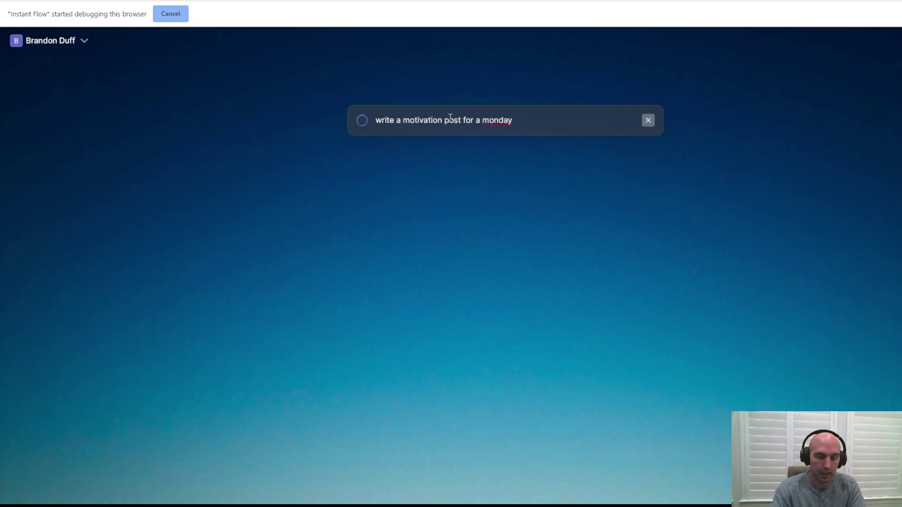
type("include an ")
type("imag")
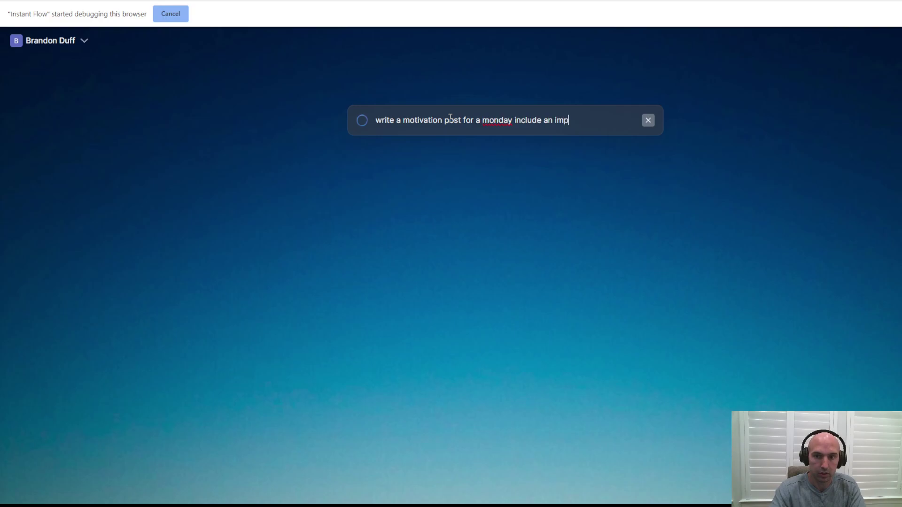
key("BackSpace")
key("BackSpace")
key("BackSpace")
type("image and post it ")
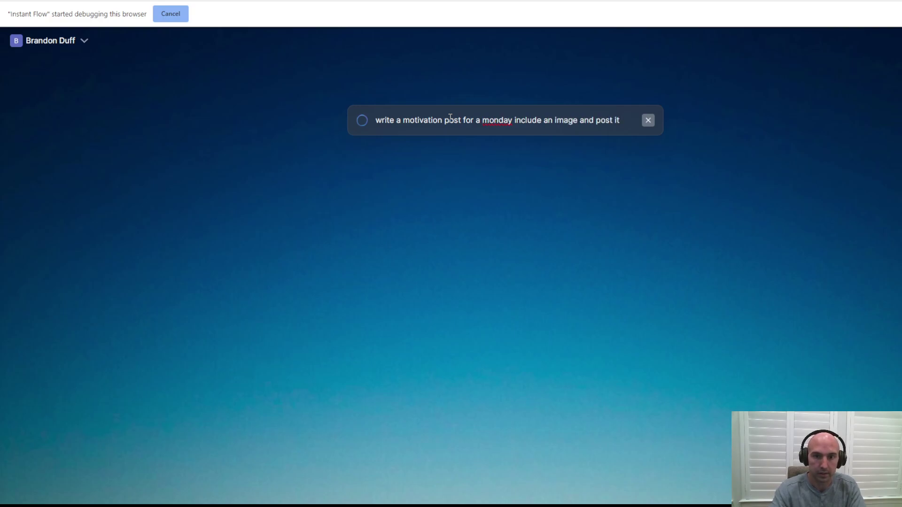
type("to 5 different gr")
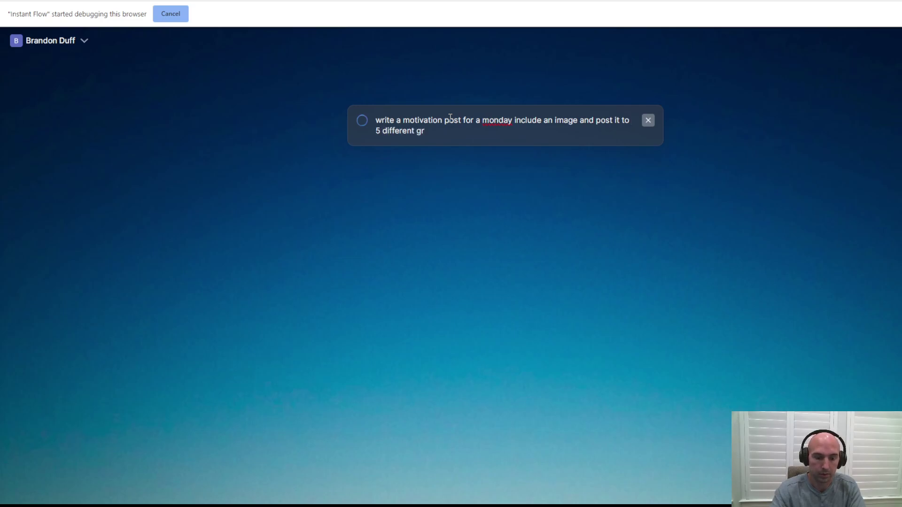
type("p")
key("BackSpace")
type("oups on my a")
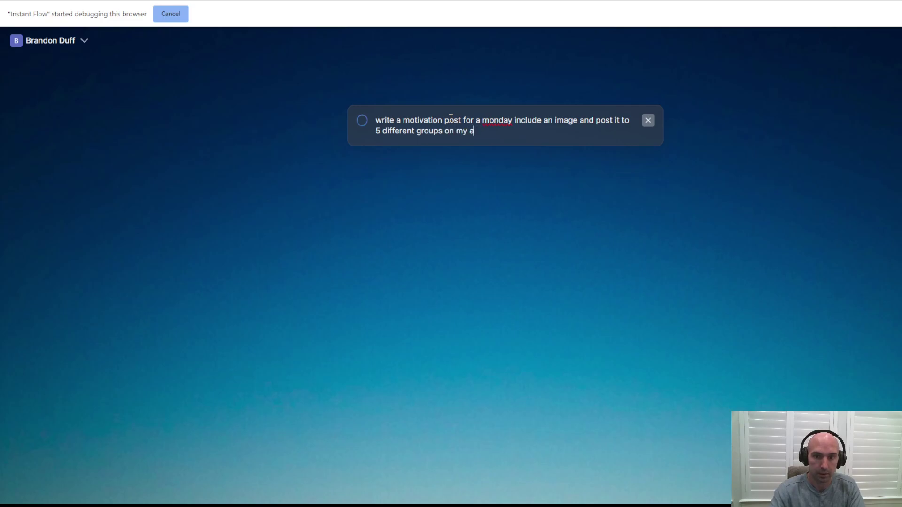
key("BackSpace")
type("facebook")
key("Return")
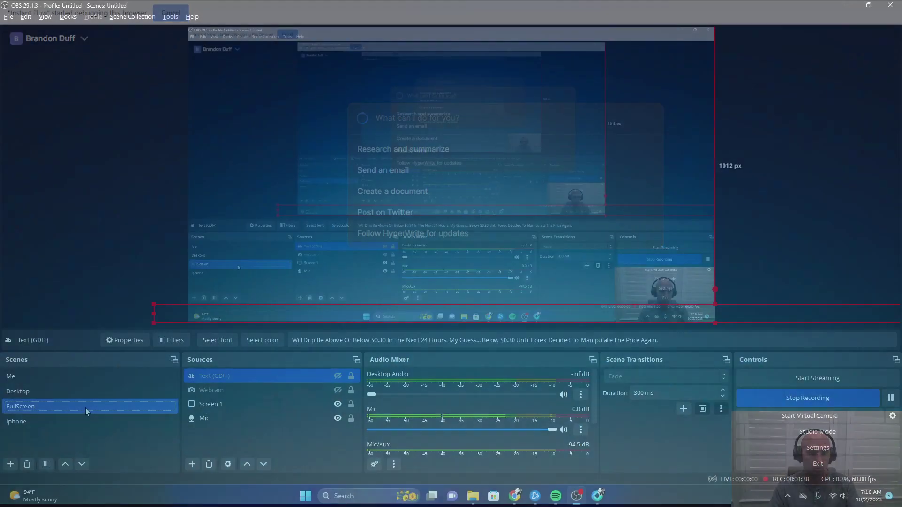
Switch from OBS back to the Chrome window running HyperWrite's Personal Assistant.
key("alt+Tab")
key("alt+Tab")
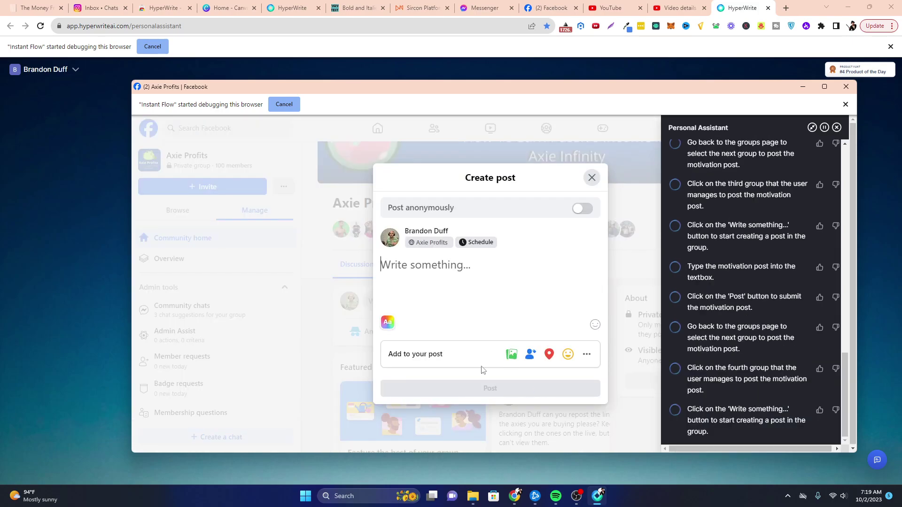
Close the empty Create post dialog and the Personal Assistant panel.
left_click(587, 181)
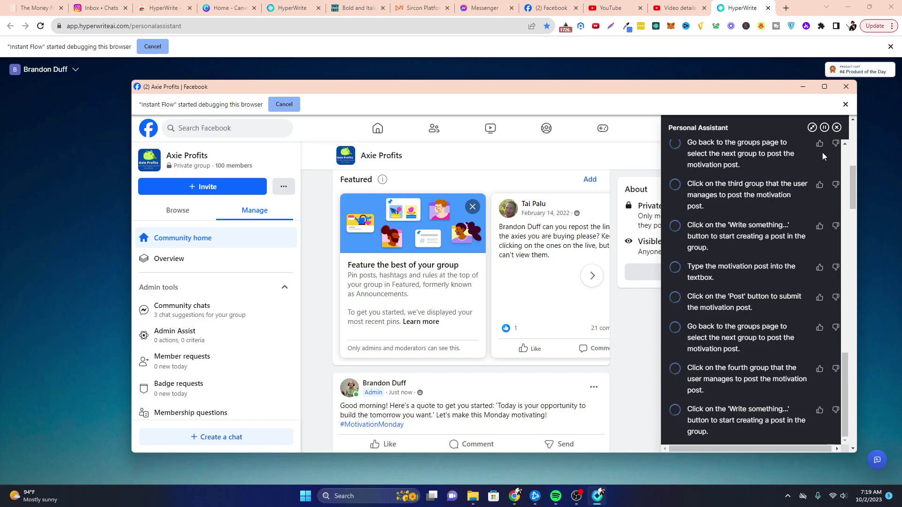
left_click(837, 128)
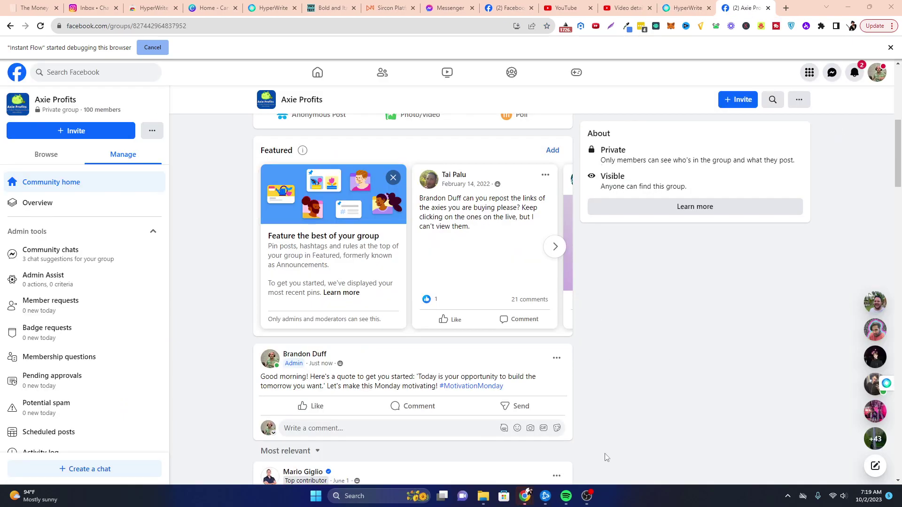